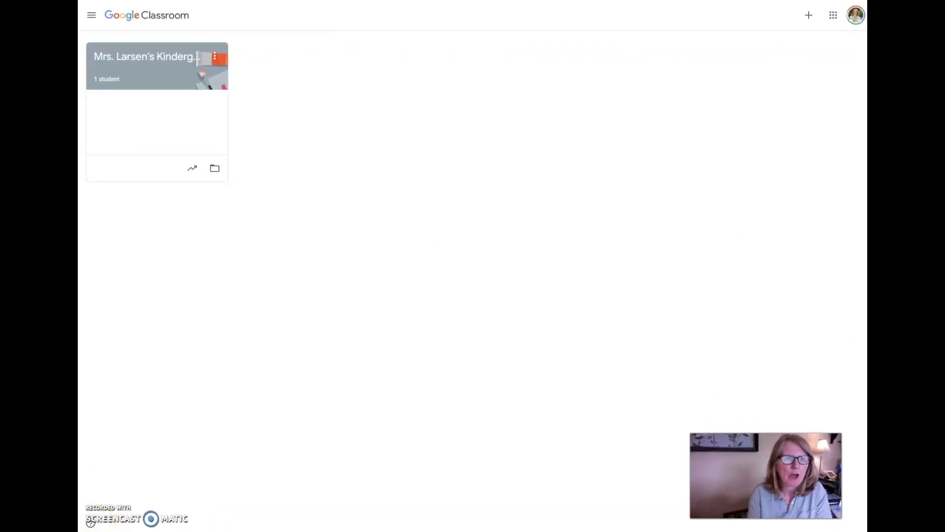
Open the kindergarten class card from the Classroom home page.
{"action": "left_click", "coordinate": [162, 79]}
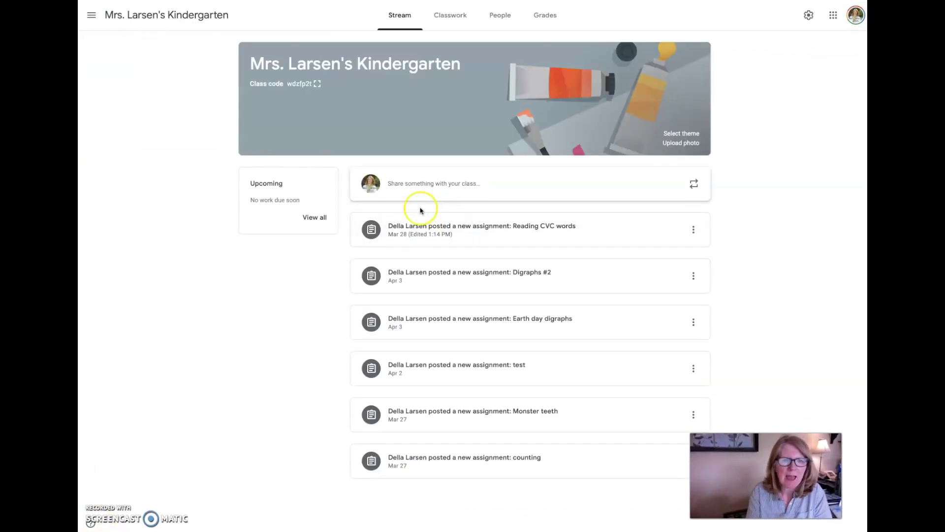
Start a new assignment from the class's Classwork page.
{"action": "left_click", "coordinate": [449, 17]}
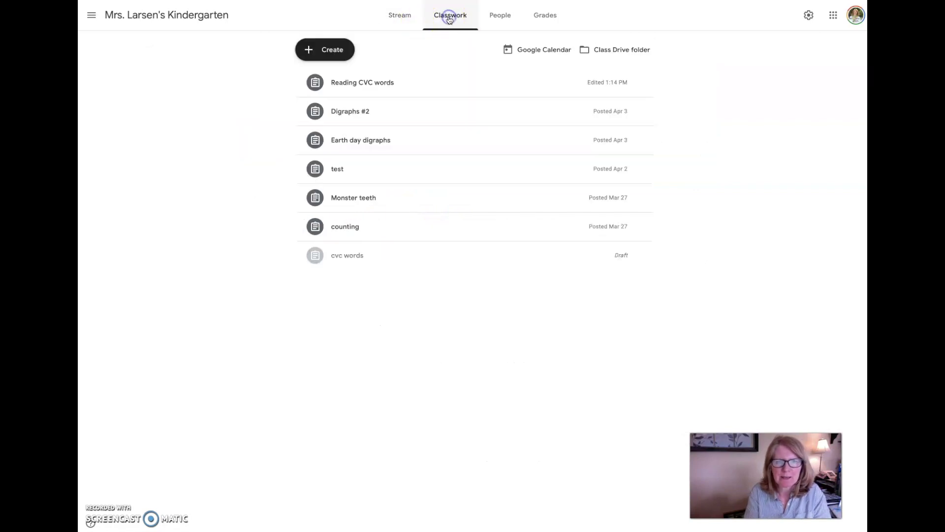
{"action": "left_click", "coordinate": [346, 52]}
{"action": "left_click", "coordinate": [344, 79]}
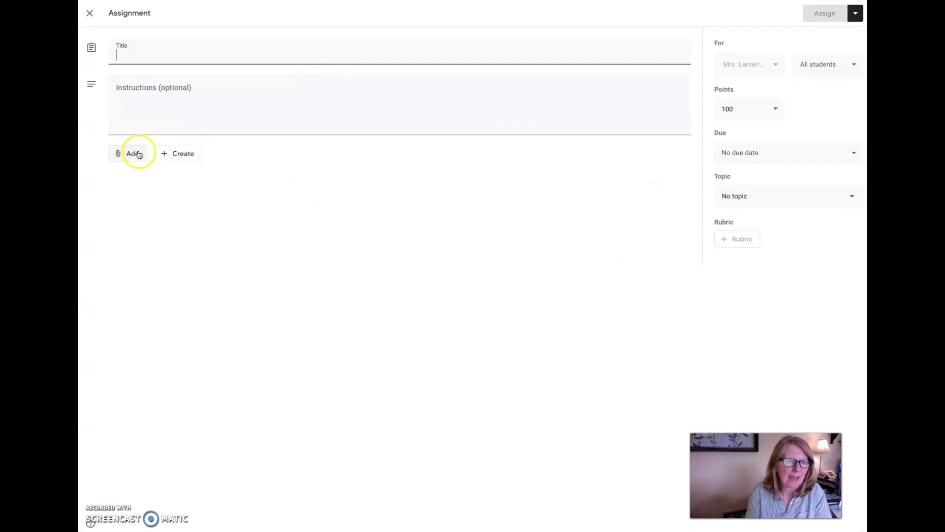
Attach the 'Reading CVC Words Ee' slideshow from Google Drive.
{"action": "left_click", "coordinate": [138, 154]}
{"action": "left_click", "coordinate": [155, 175]}
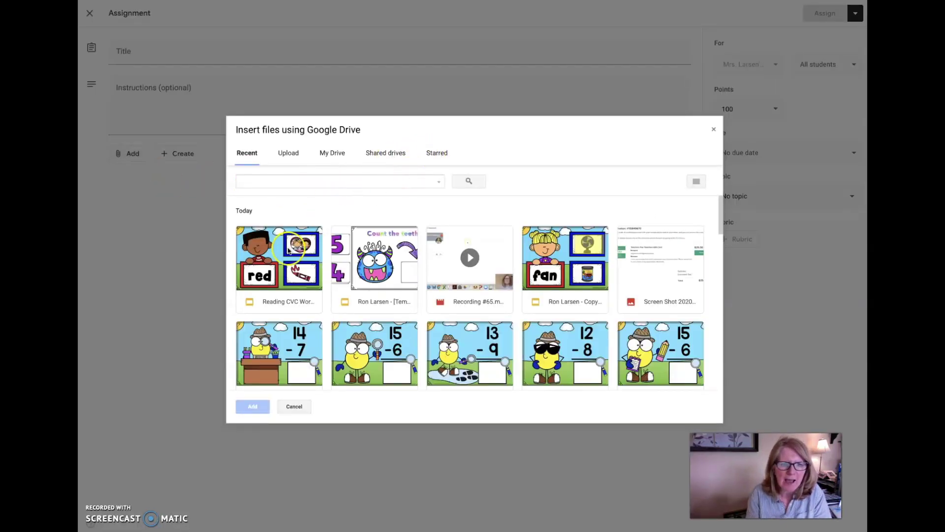
{"action": "left_click", "coordinate": [286, 254]}
{"action": "left_click", "coordinate": [252, 406]}
Title the assignment 'Reading CVC words E'.
{"action": "left_click", "coordinate": [162, 50]}
{"action": "type", "text": "Readinb"}
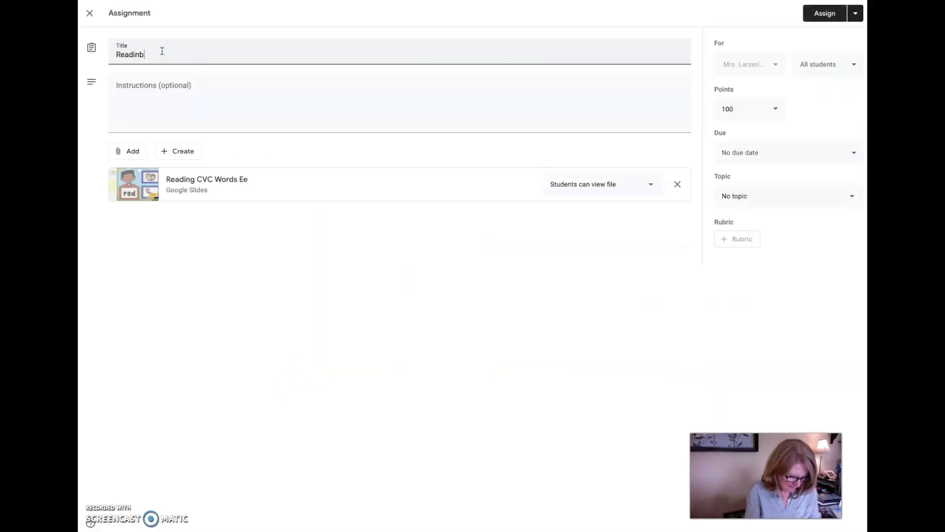
{"action": "type", "text": "g"}
{"action": "key", "text": "BackSpace"}
{"action": "key", "text": "BackSpace"}
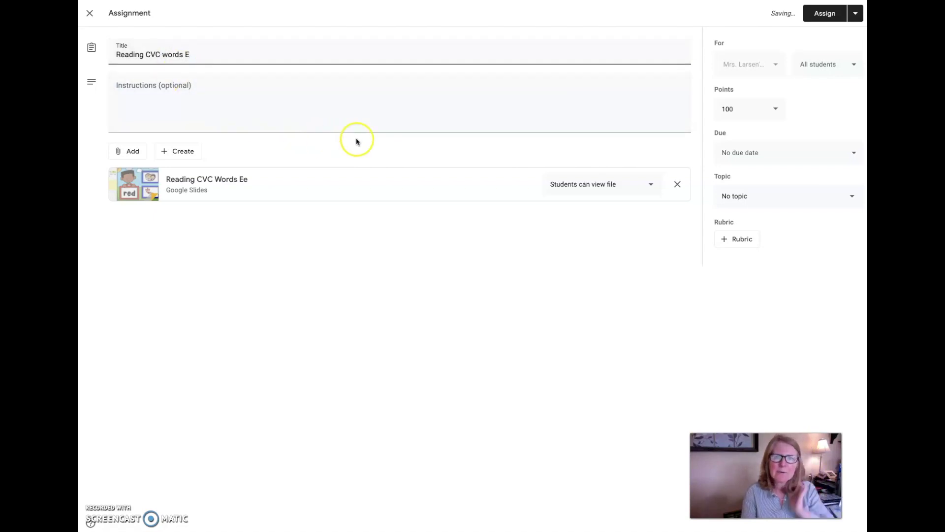
Set the slides to 'Make a copy for each student' and assign the post.
{"action": "left_click", "coordinate": [651, 186]}
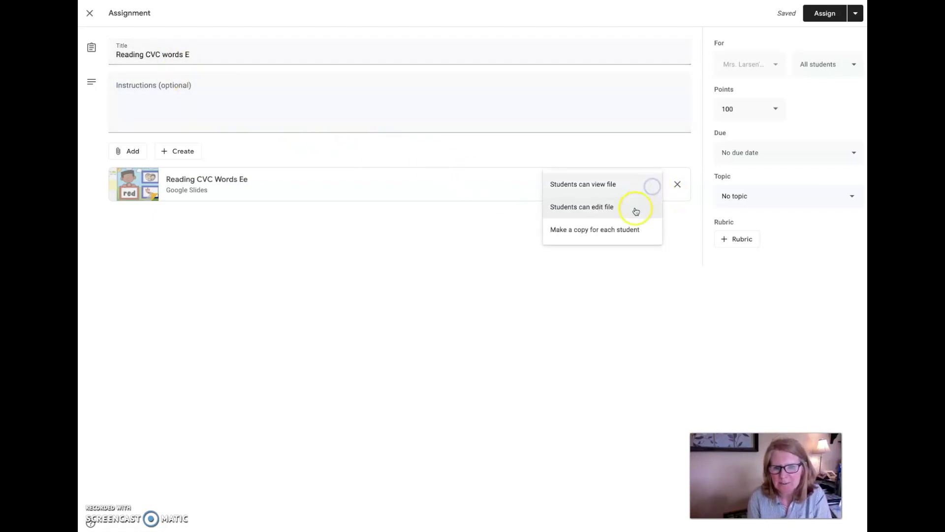
{"action": "left_click", "coordinate": [597, 233]}
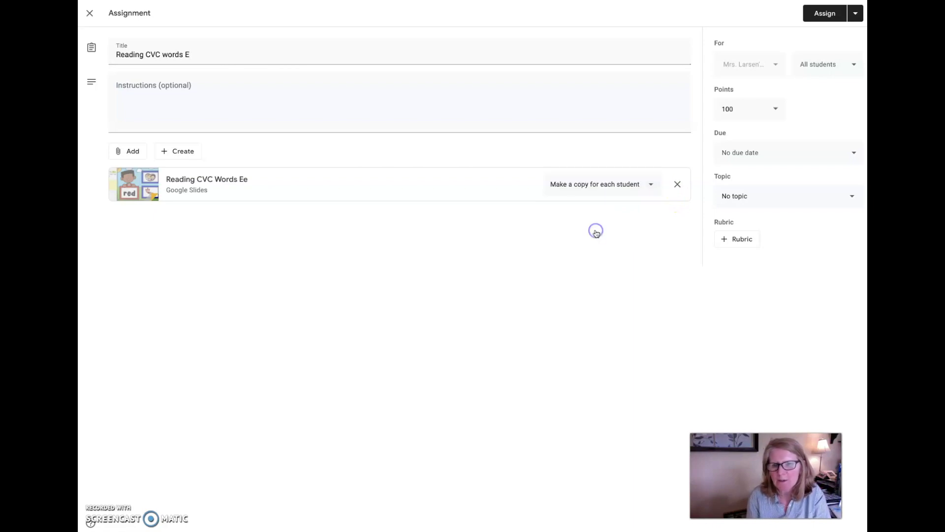
{"action": "left_click", "coordinate": [826, 16]}
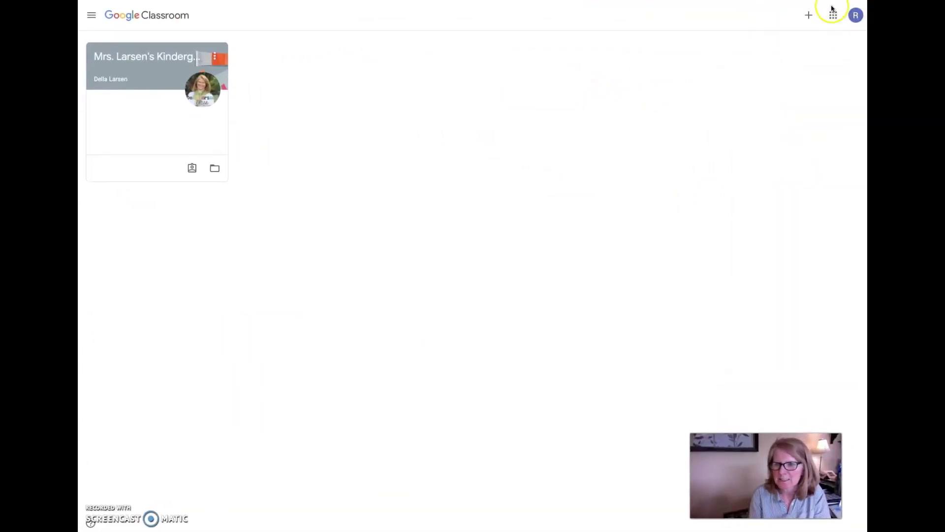
As the student, open the kindergarten class and its 'Reading CVC words E' assignment.
{"action": "left_click", "coordinate": [115, 59]}
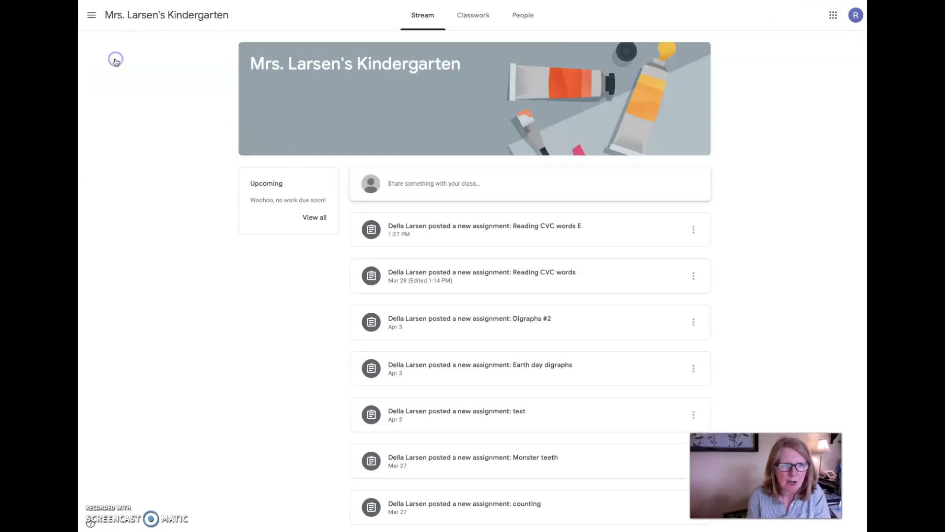
{"action": "left_click", "coordinate": [491, 229]}
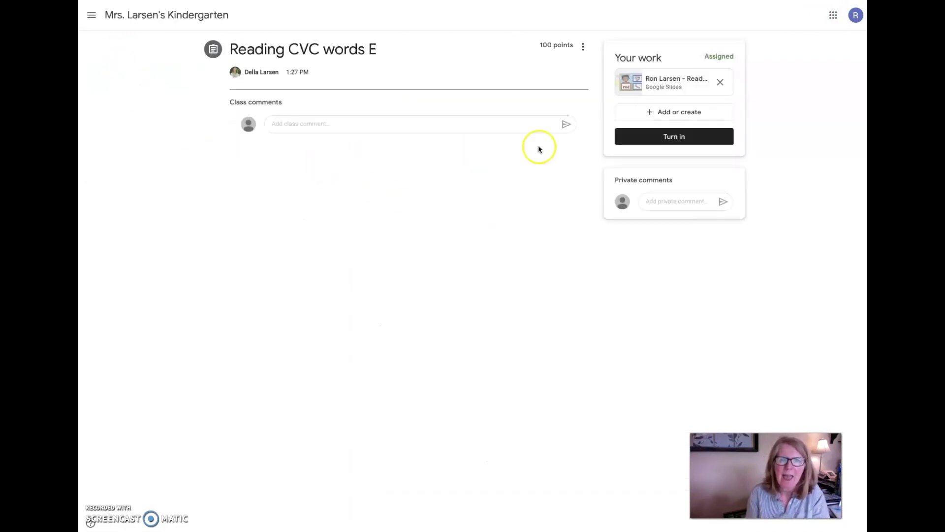
In the student's copy, place slides 1–4's yellow boxes on the crayon, swimsuit, top and bed pictures.
{"action": "left_click", "coordinate": [652, 84]}
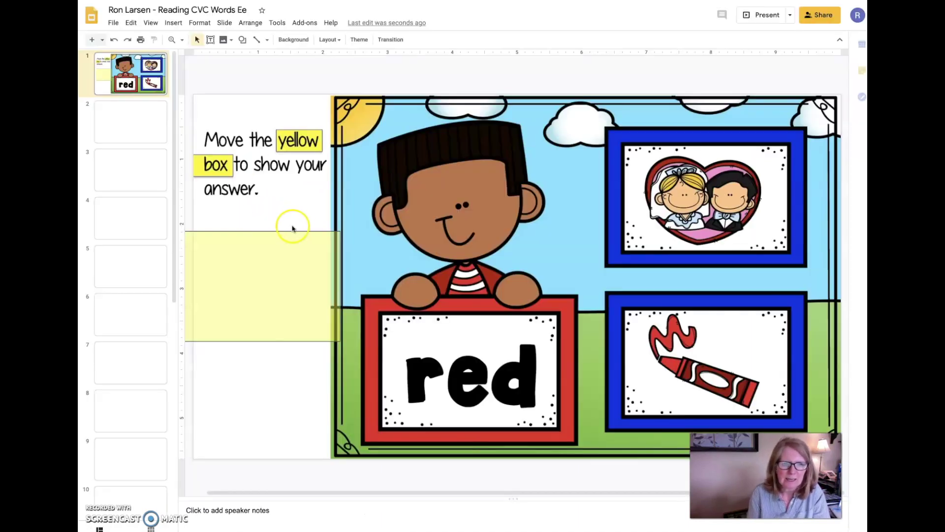
{"action": "left_click_drag", "start_coordinate": [266, 258], "coordinate": [723, 327]}
{"action": "left_click", "coordinate": [120, 127]}
{"action": "left_click_drag", "start_coordinate": [295, 297], "coordinate": [723, 211]}
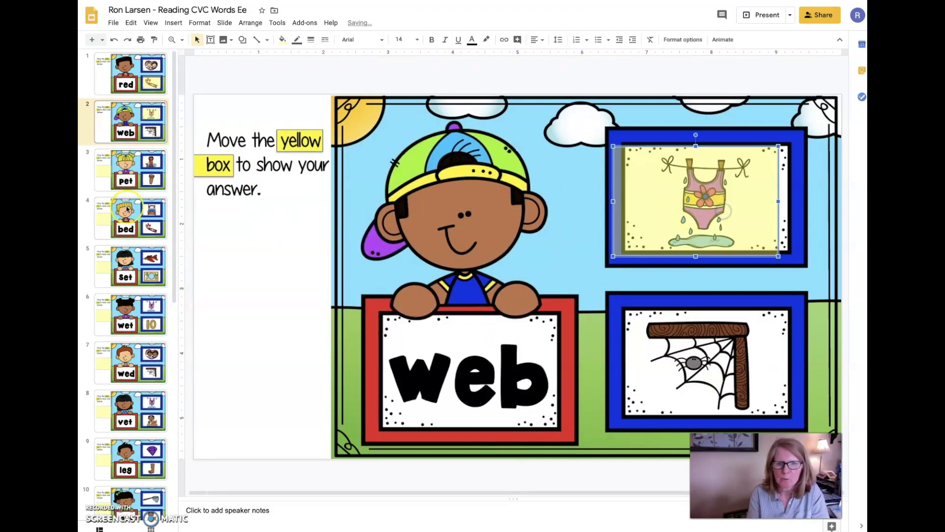
{"action": "left_click", "coordinate": [127, 173]}
{"action": "left_click_drag", "start_coordinate": [273, 310], "coordinate": [679, 219]}
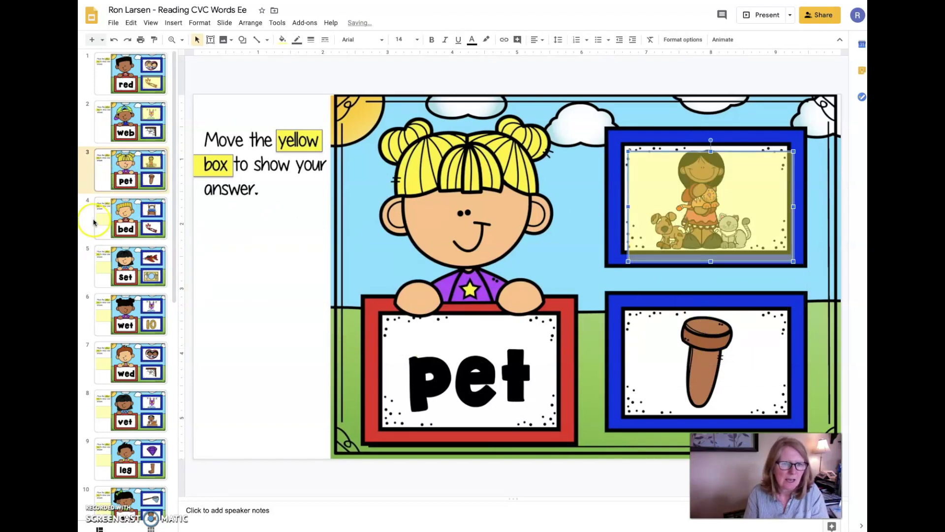
{"action": "left_click", "coordinate": [93, 224]}
{"action": "left_click_drag", "start_coordinate": [236, 289], "coordinate": [676, 202]}
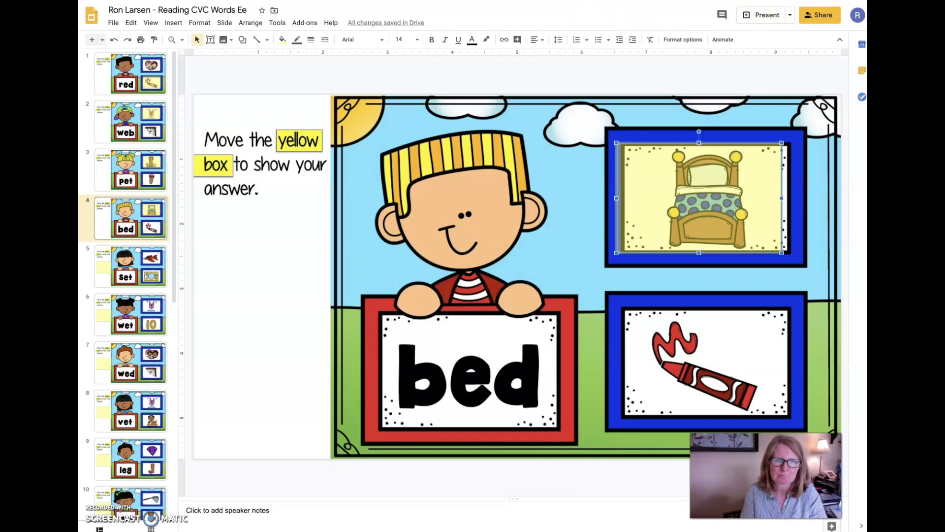
{"action": "left_click", "coordinate": [429, 2]}
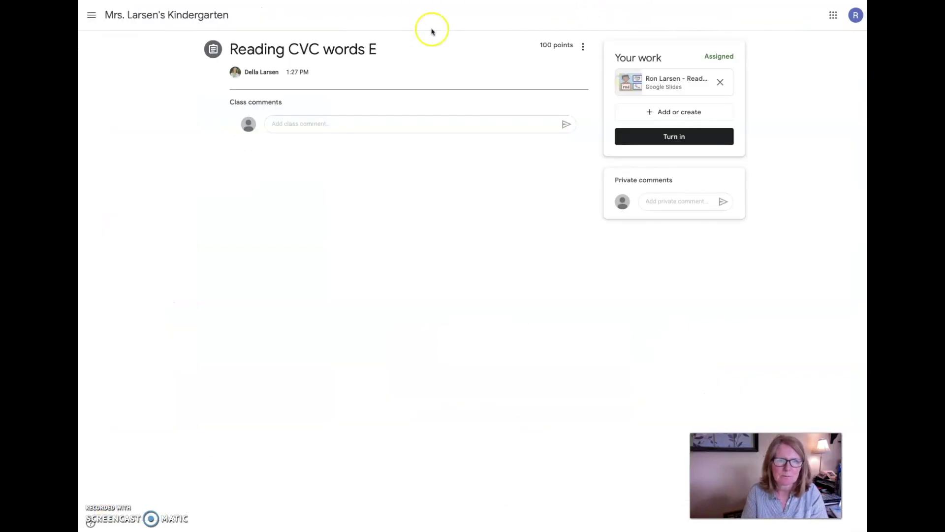
Turn in the student's slides, then switch to the teacher account.
{"action": "left_click", "coordinate": [682, 138]}
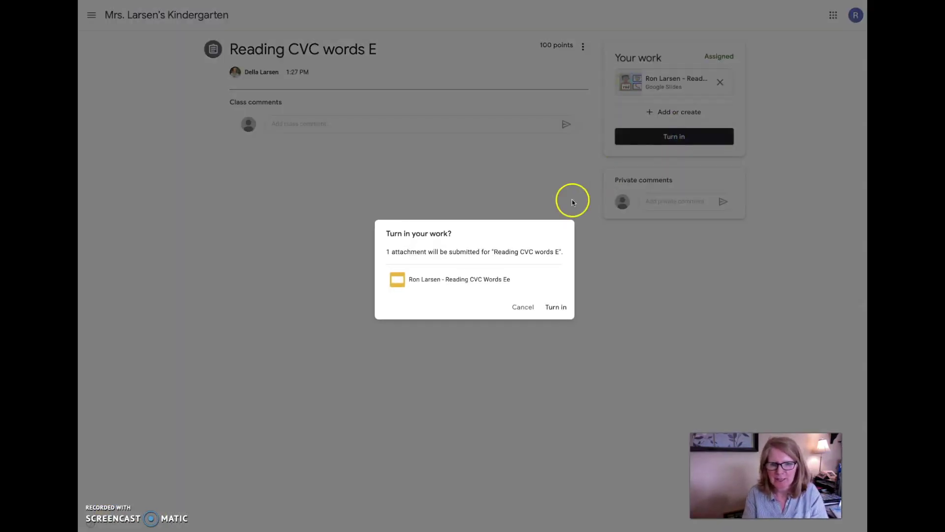
{"action": "left_click", "coordinate": [552, 306]}
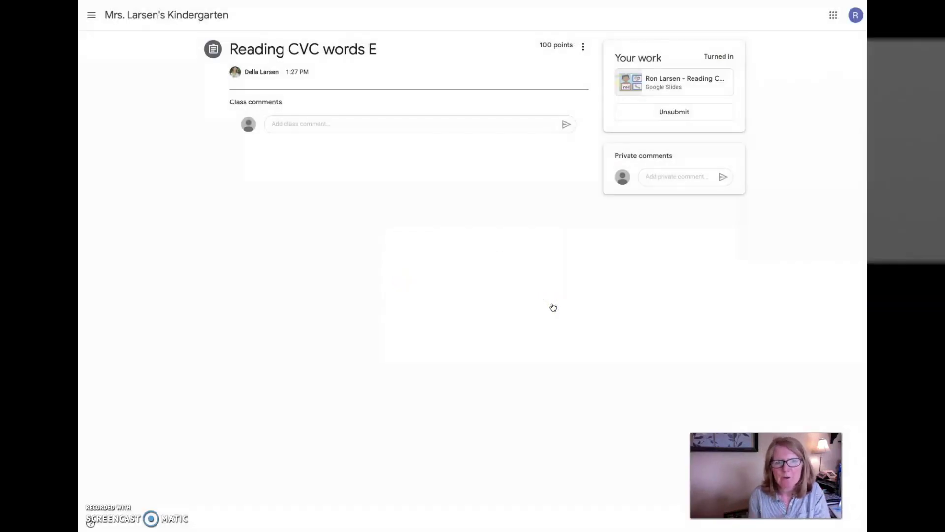
{"action": "left_click", "coordinate": [856, 17]}
{"action": "left_click", "coordinate": [788, 177]}
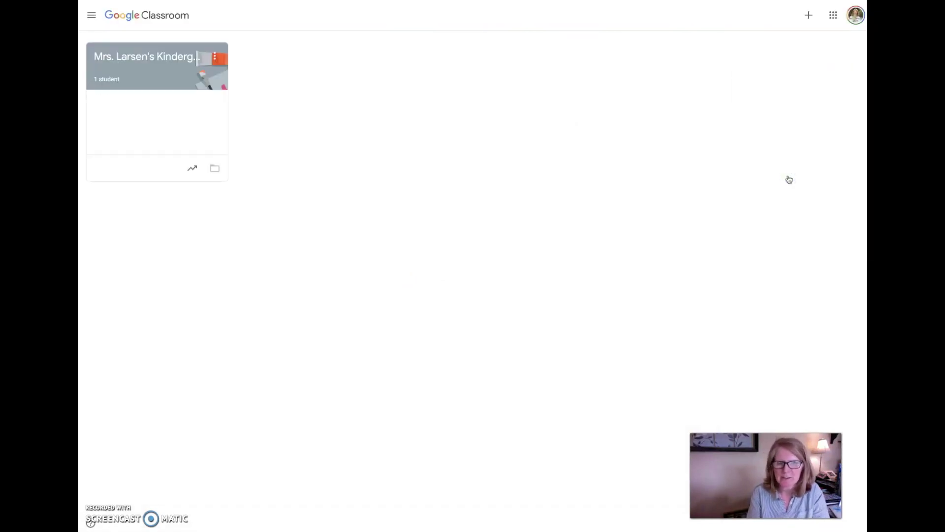
As the teacher, open the student's turned-in slides for 'Reading CVC words E'.
{"action": "left_click", "coordinate": [200, 47]}
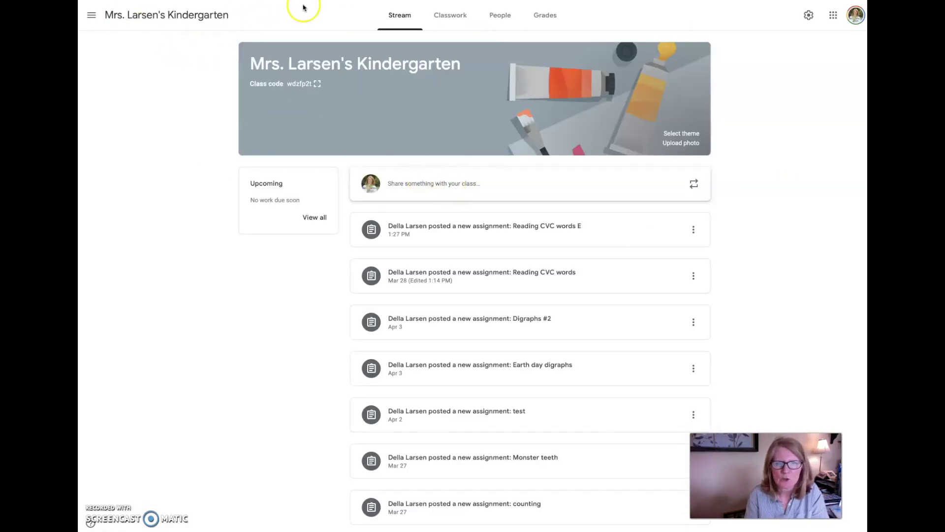
{"action": "left_click", "coordinate": [451, 16]}
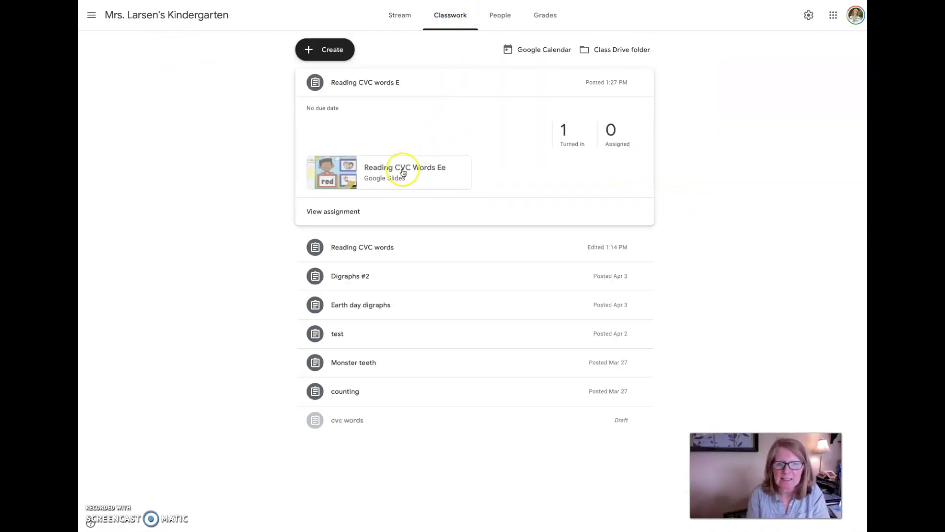
{"action": "left_click", "coordinate": [565, 131]}
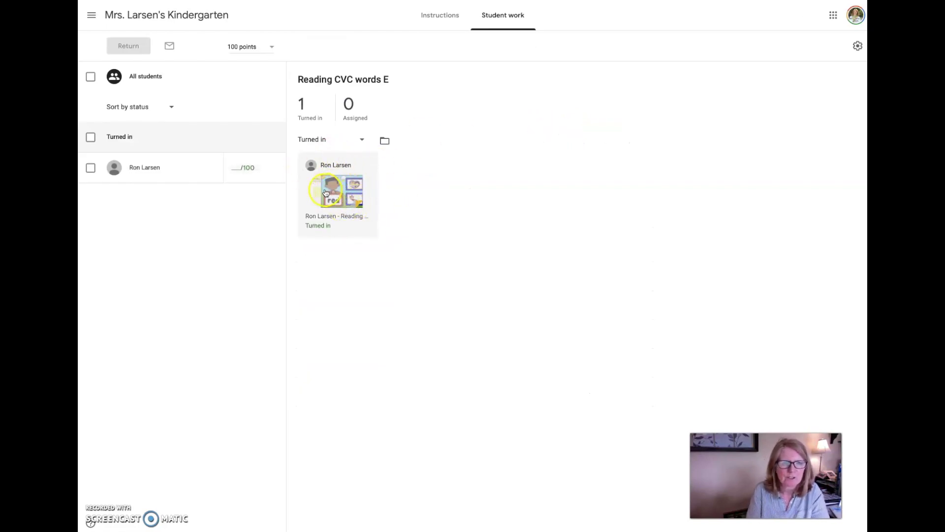
{"action": "left_click", "coordinate": [347, 192]}
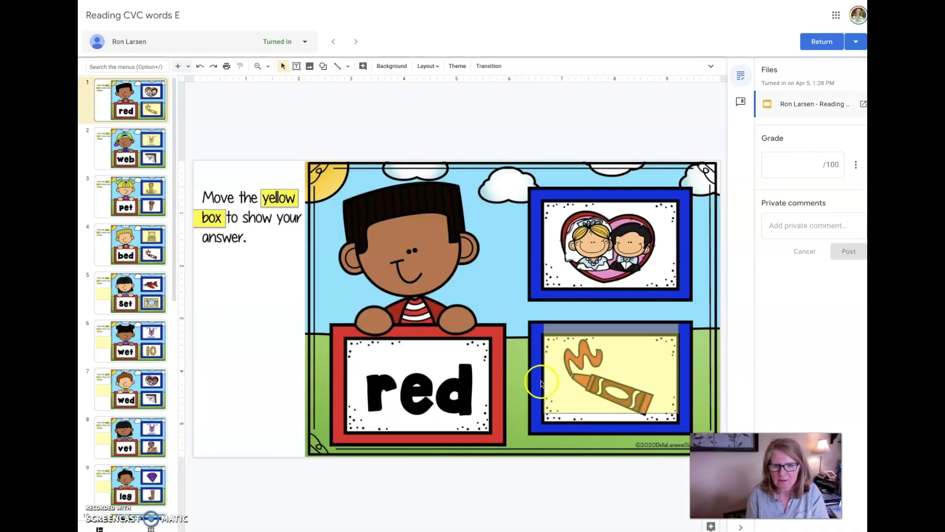
Review the student's answers on slides 2 and 6 onward.
{"action": "left_click", "coordinate": [151, 148]}
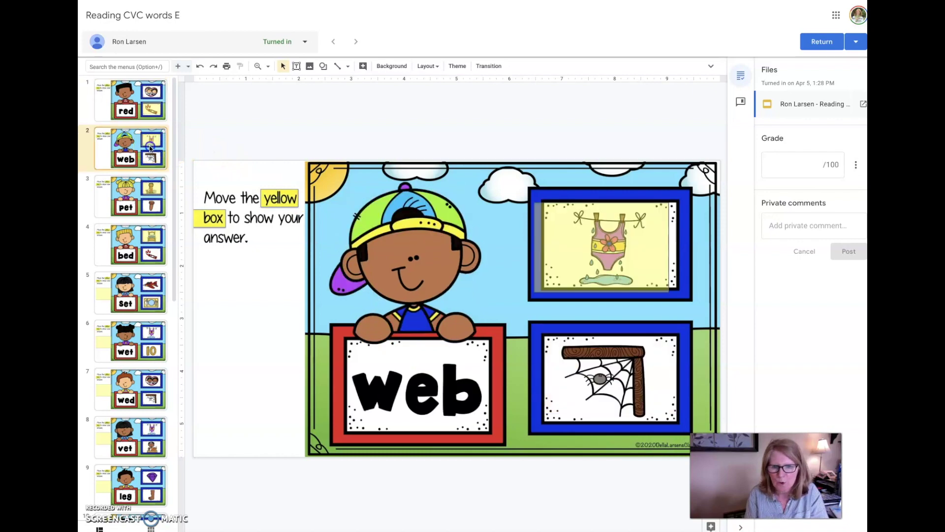
{"action": "left_click", "coordinate": [131, 344]}
{"action": "left_click", "coordinate": [141, 381]}
{"action": "left_click", "coordinate": [141, 424]}
{"action": "left_click", "coordinate": [136, 465]}
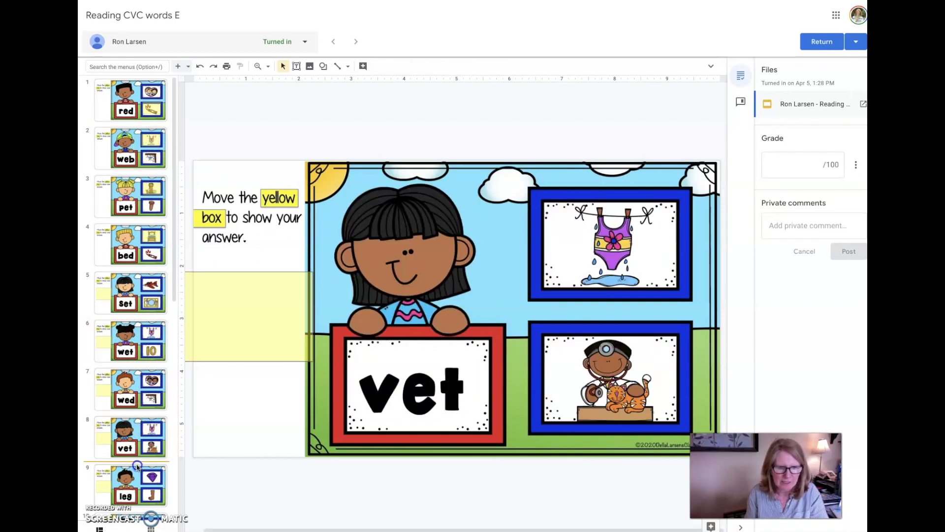
Post the private comment 'Please finish' and start returning the work.
{"action": "left_click", "coordinate": [791, 231]}
{"action": "type", "text": "Please finish"}
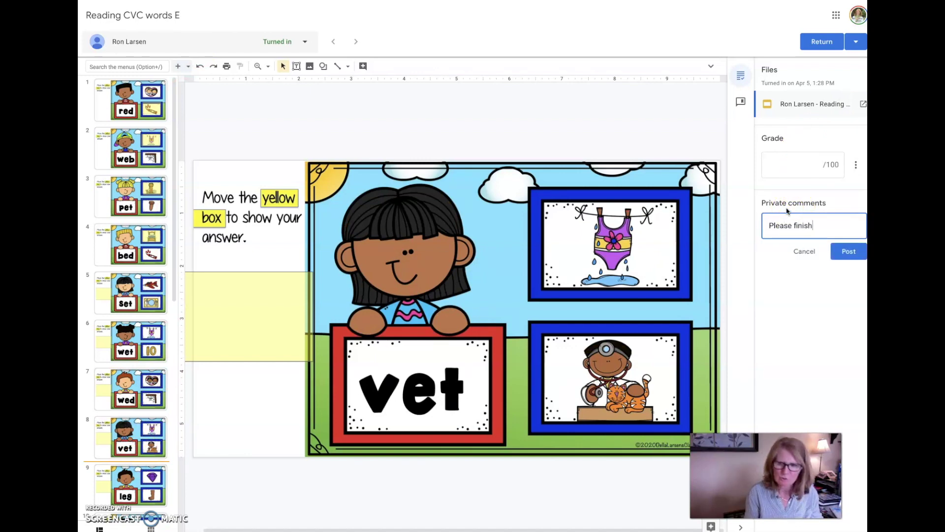
{"action": "left_click", "coordinate": [845, 252]}
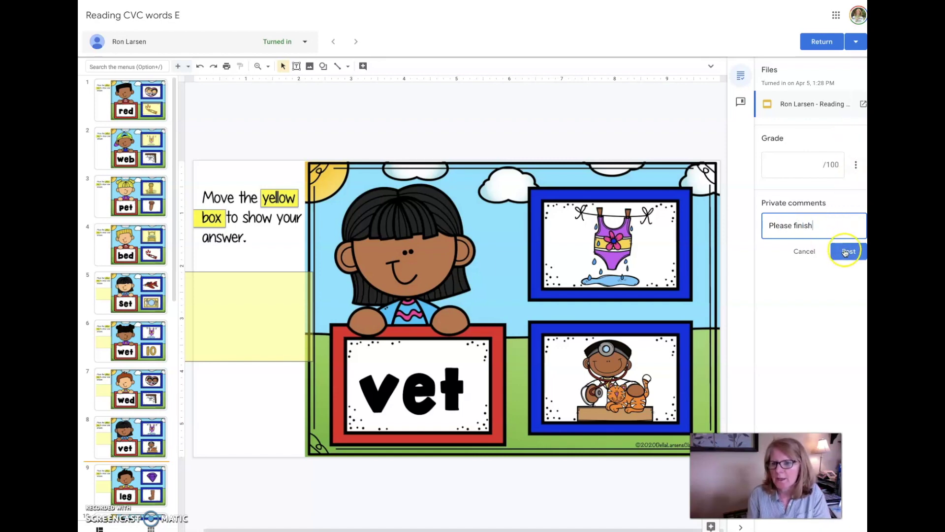
{"action": "left_click", "coordinate": [816, 43]}
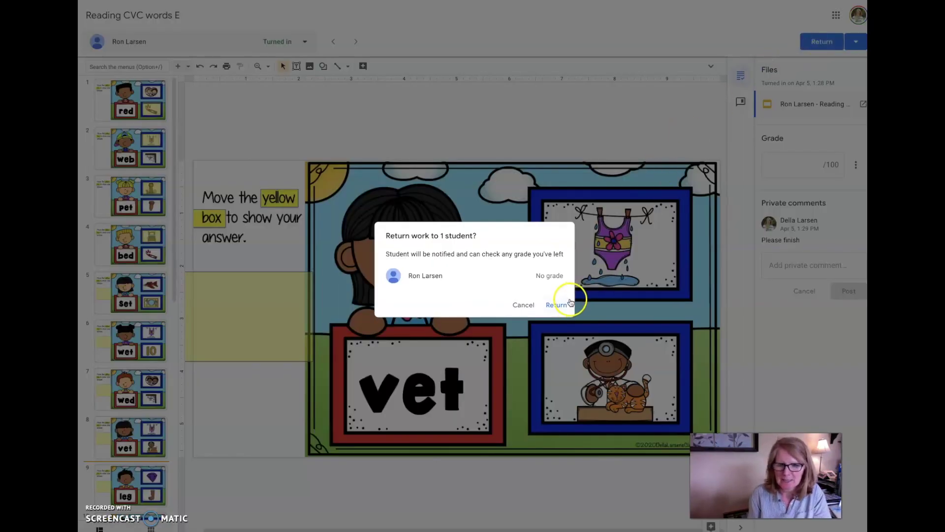
Return the work, then as the student reopen the 'Reading CVC Words Ee' slides copy.
{"action": "left_click", "coordinate": [557, 305]}
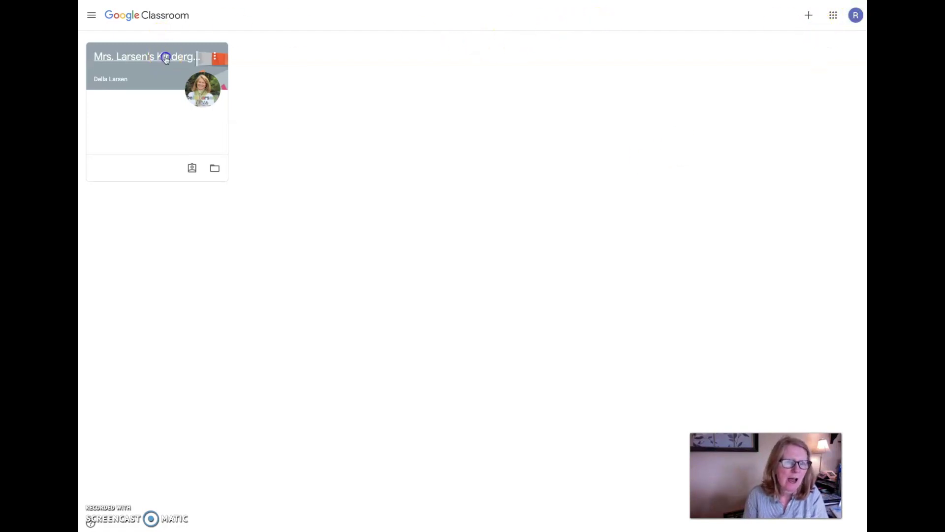
{"action": "left_click", "coordinate": [166, 59]}
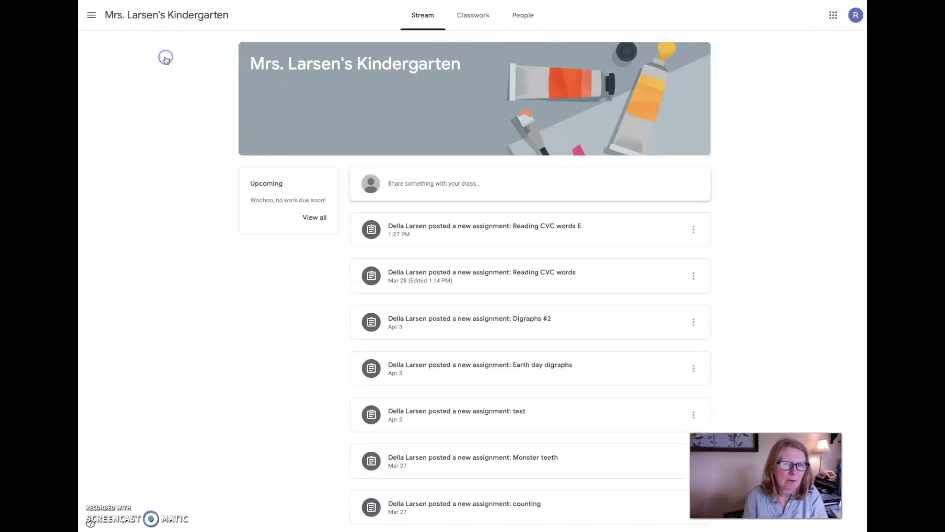
{"action": "left_click", "coordinate": [482, 228]}
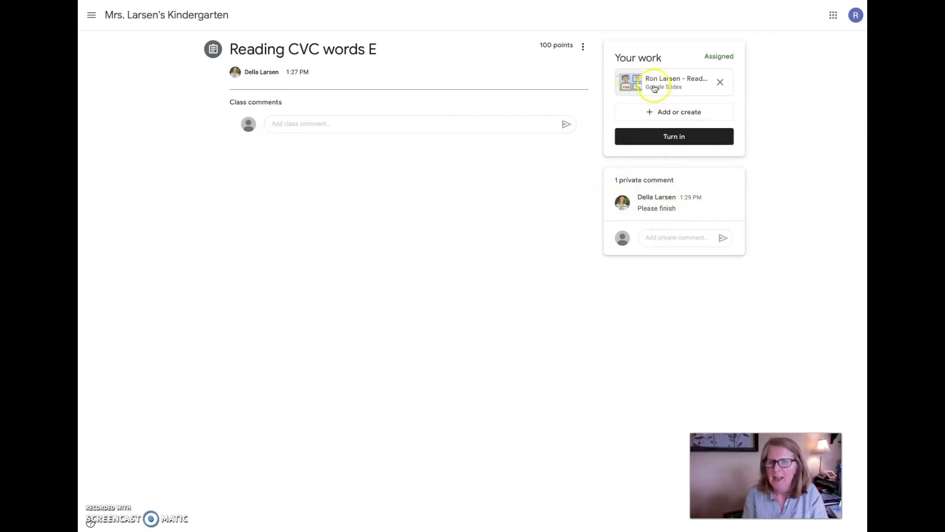
{"action": "left_click", "coordinate": [639, 85]}
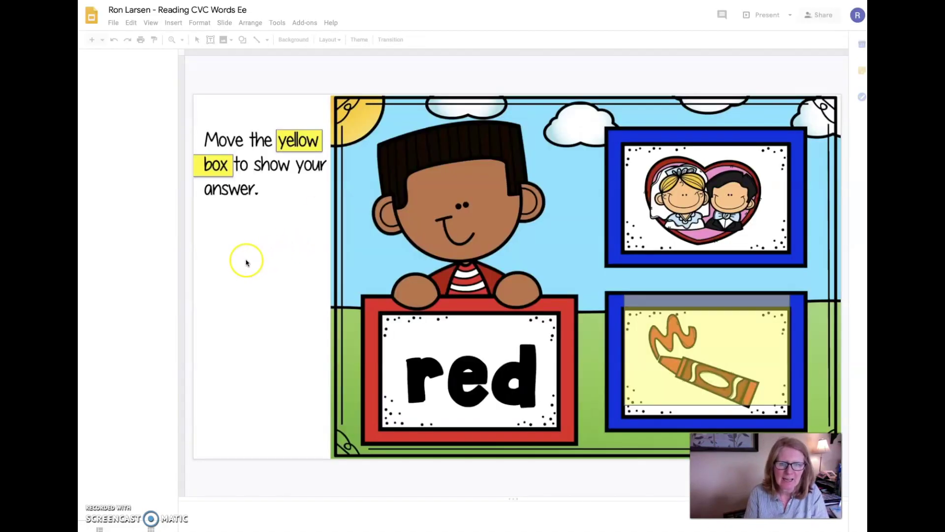
Mark the plate on slide 5 and the swimsuit on slide 6 with yellow boxes, then close the slides.
{"action": "left_click", "coordinate": [154, 283]}
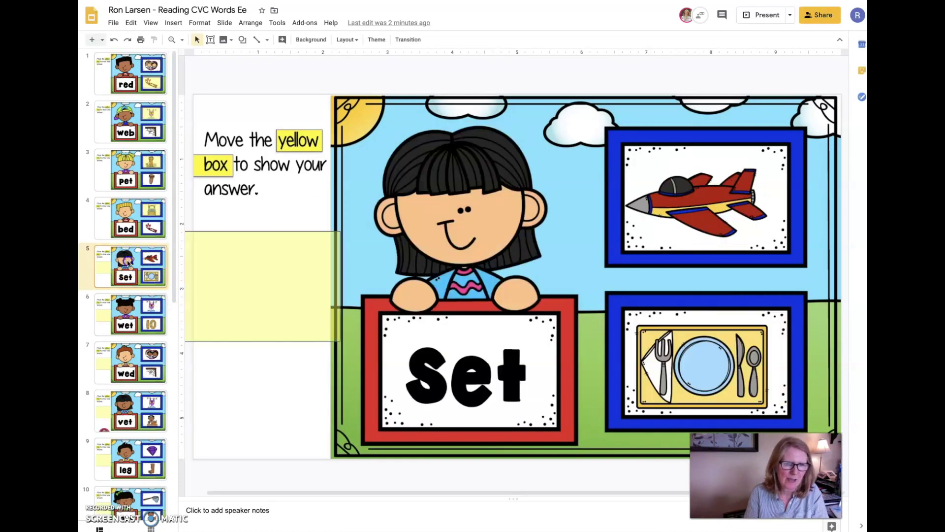
{"action": "left_click", "coordinate": [243, 316]}
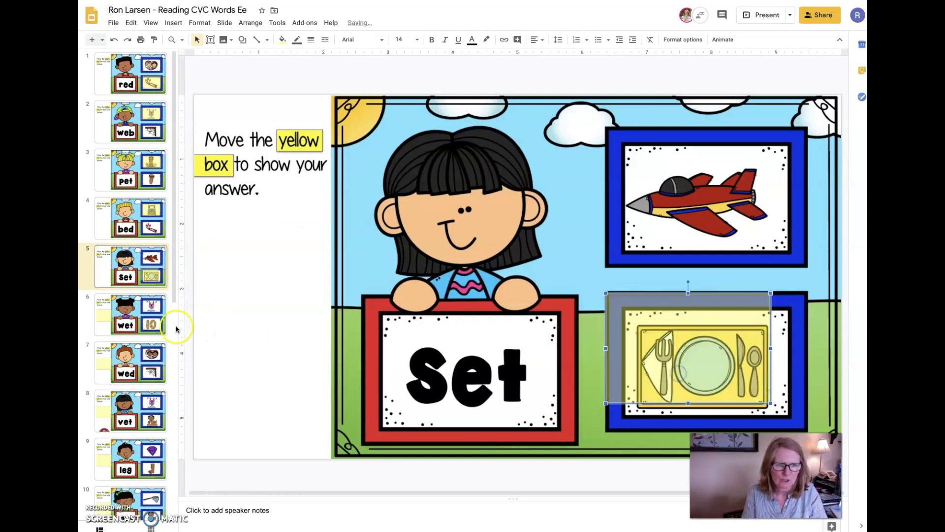
{"action": "left_click", "coordinate": [162, 320]}
{"action": "left_click", "coordinate": [243, 306]}
{"action": "left_click_drag", "start_coordinate": [687, 239], "coordinate": [680, 225]}
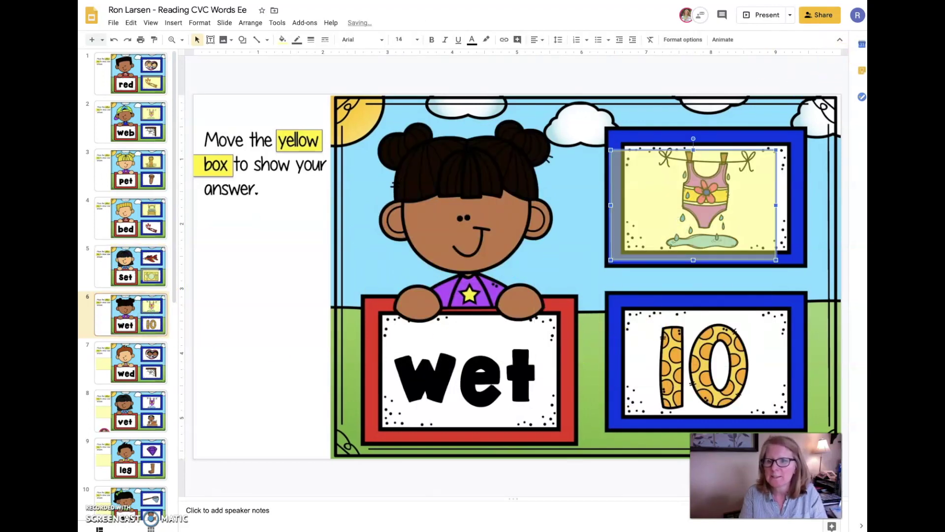
{"action": "key", "text": "ctrl+w"}
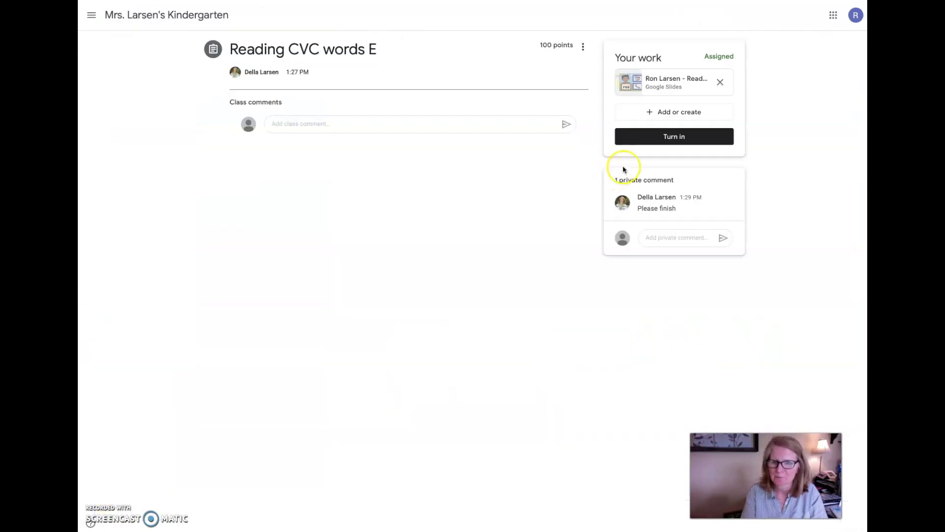
Turn in the Reading CVC Words Ee slides copy as the student's submission.
{"action": "left_click", "coordinate": [660, 138]}
{"action": "left_click", "coordinate": [555, 306]}
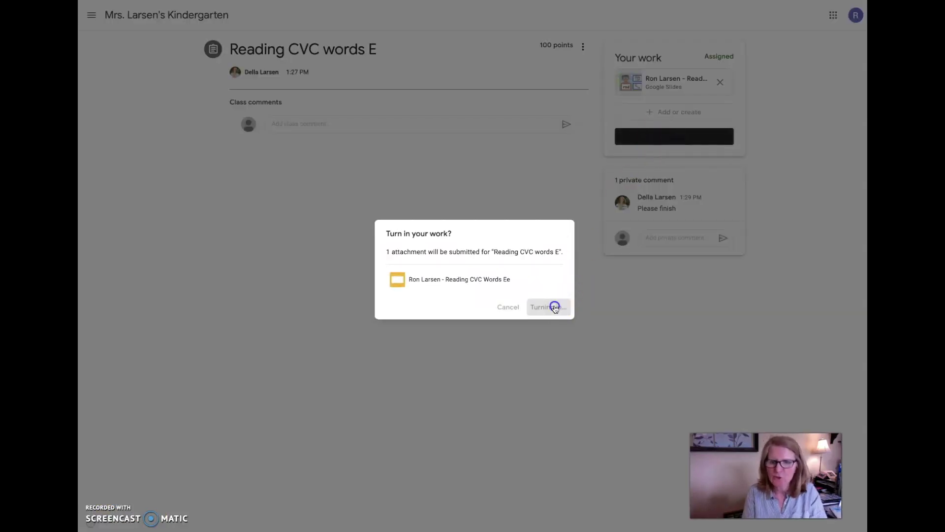